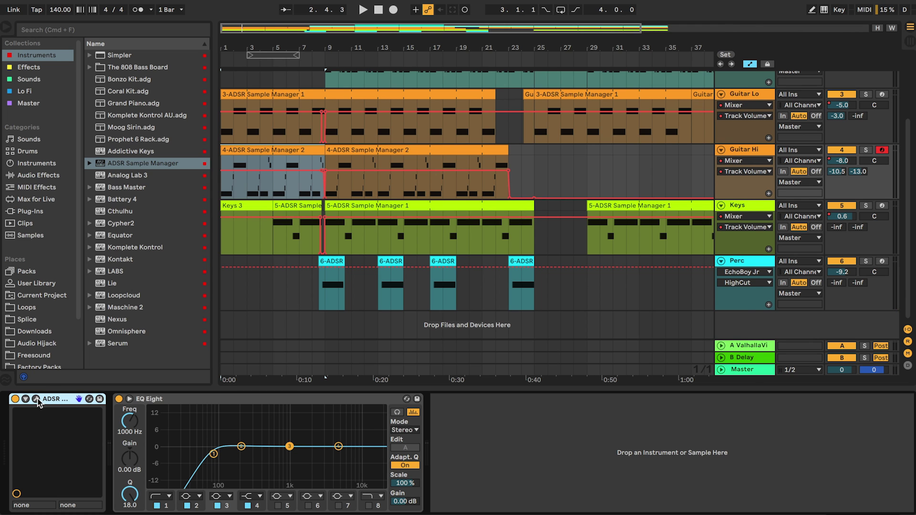
Step: Open the ADSR Sample Manager plugin window on the 7-ADSR Sample Manager track
left_click(36, 400)
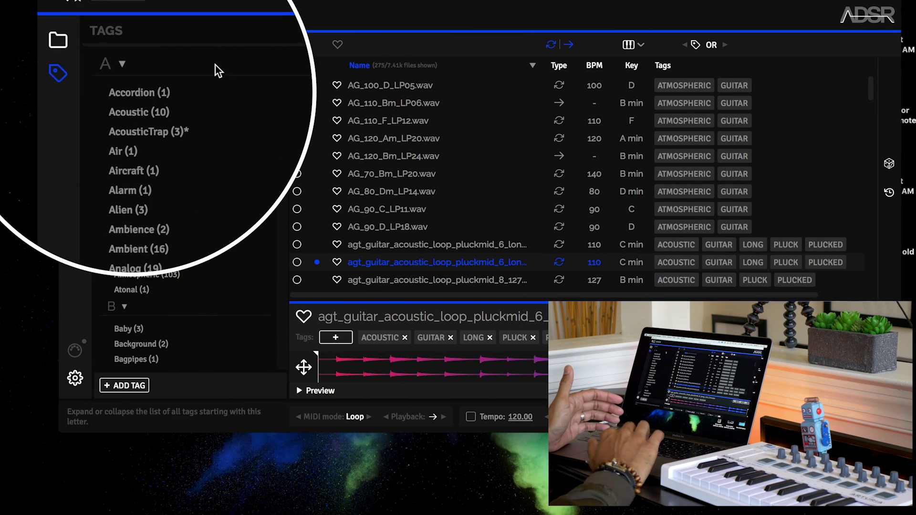
Step: Add a new library folder from the Libraries panel, then return to the Tags panel
left_click(75, 51)
left_click(140, 69)
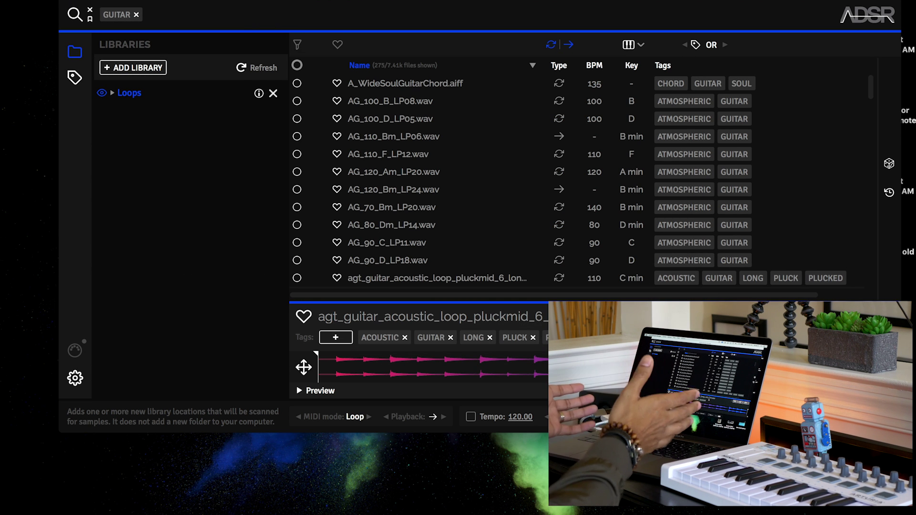
left_click(74, 77)
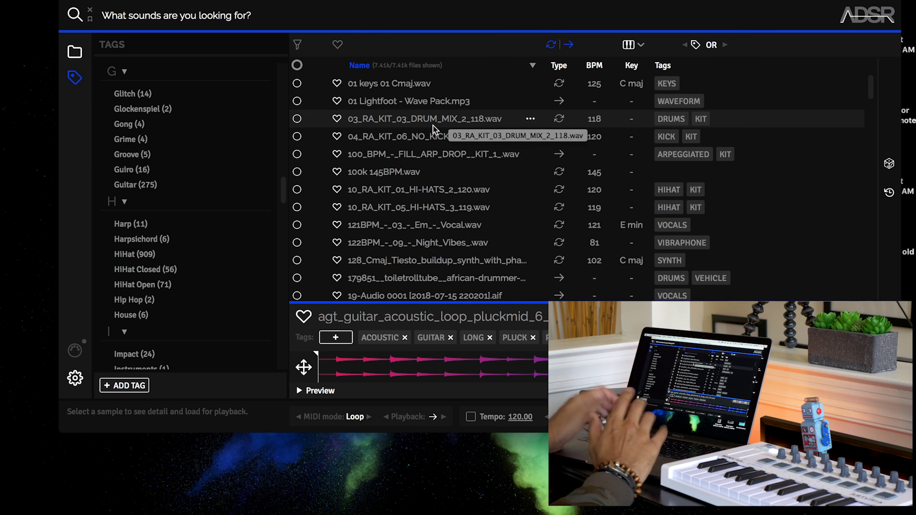
Step: Try the HiHat Closed and HiHat Open tag filters, then search tags for 'hi' and pick one
scroll(214, 163, "down", 10)
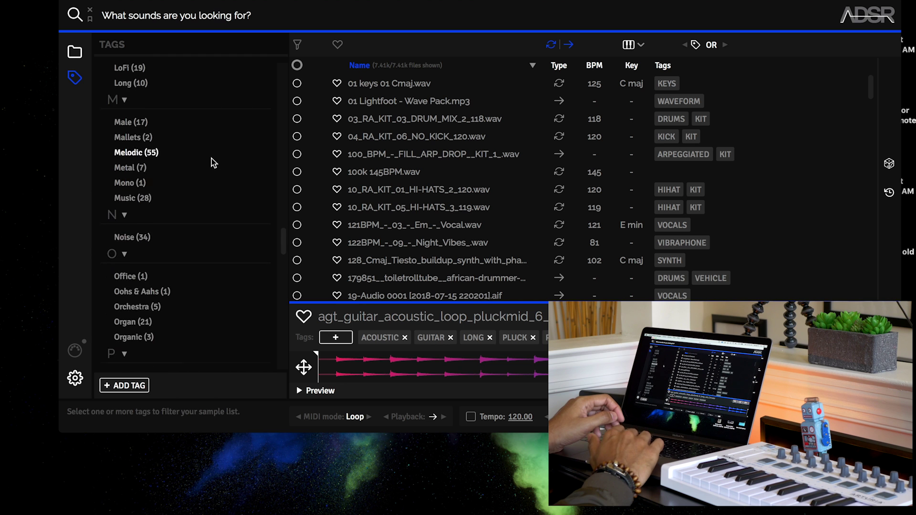
scroll(213, 163, "up", 6)
scroll(213, 163, "up", 5)
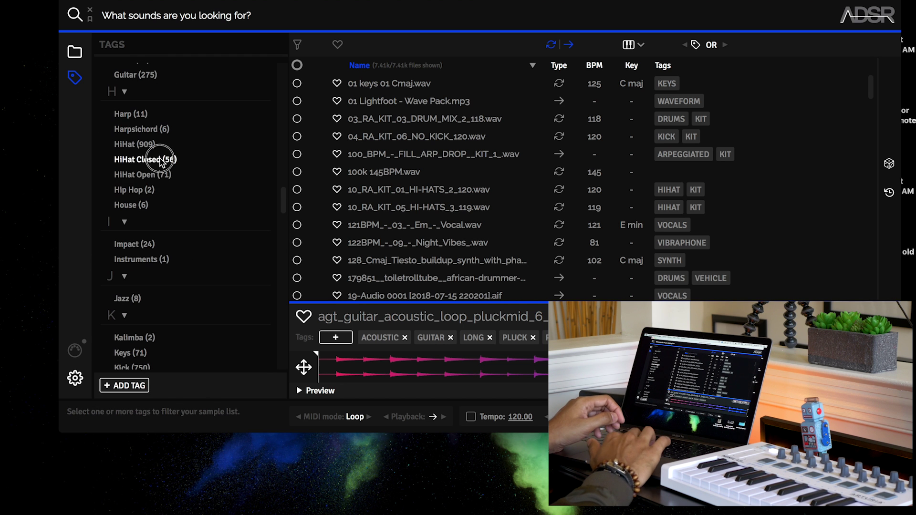
left_click(161, 159)
left_click(139, 175)
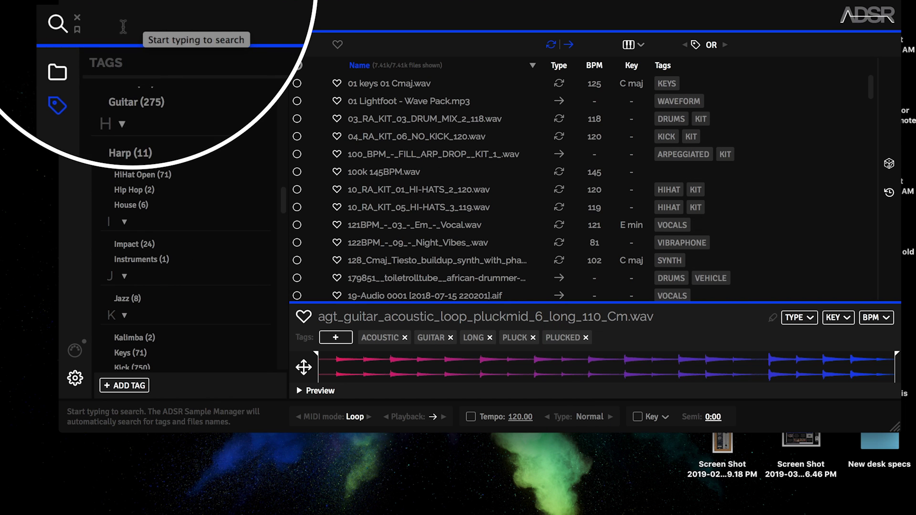
type("hi")
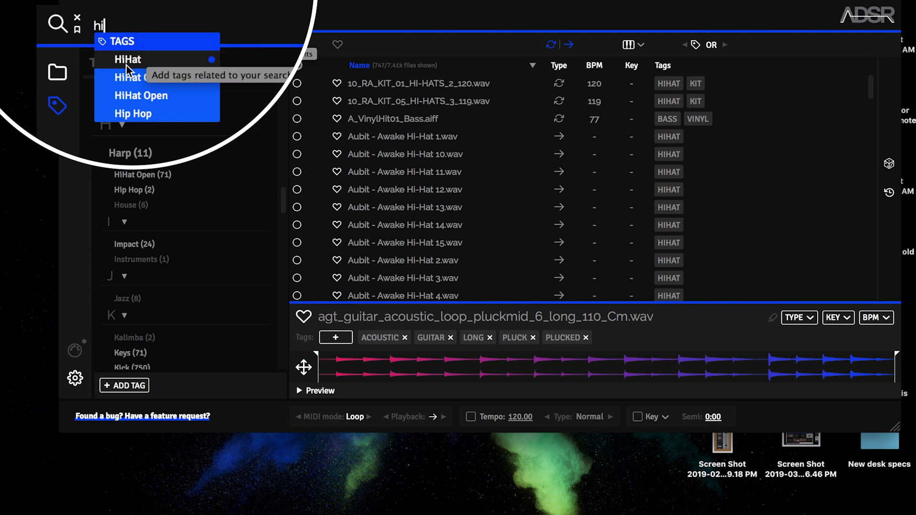
left_click(126, 62)
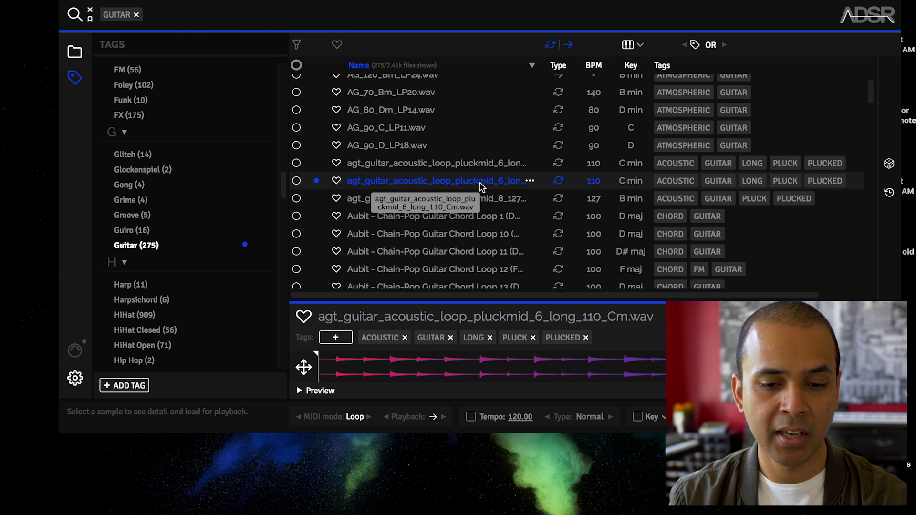
Step: Audition the pluckmid guitar loop, tag it AcousticTrap, then clear the tag search
left_click(439, 186)
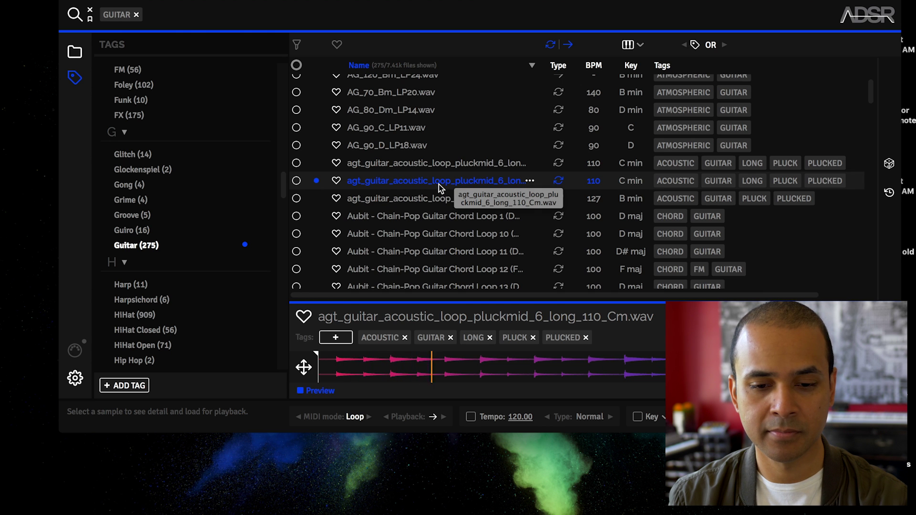
left_click(331, 336)
type("Acoustic")
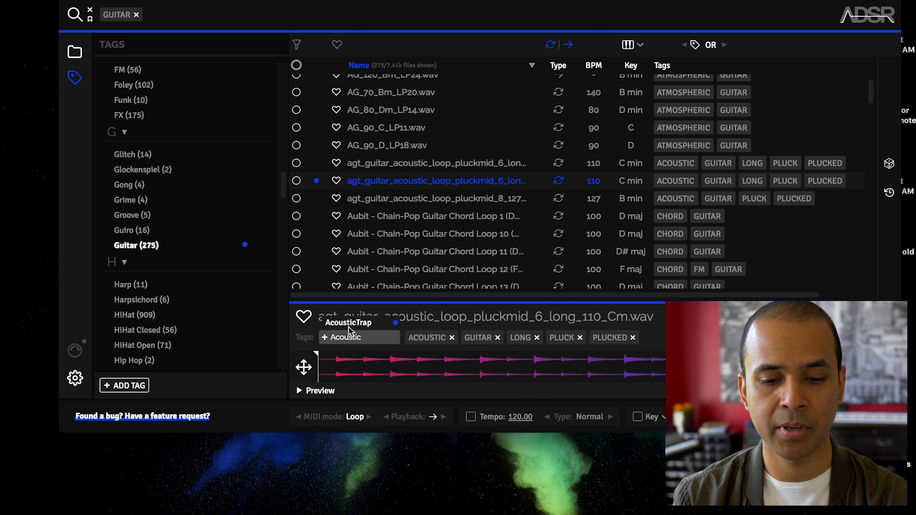
key("Return")
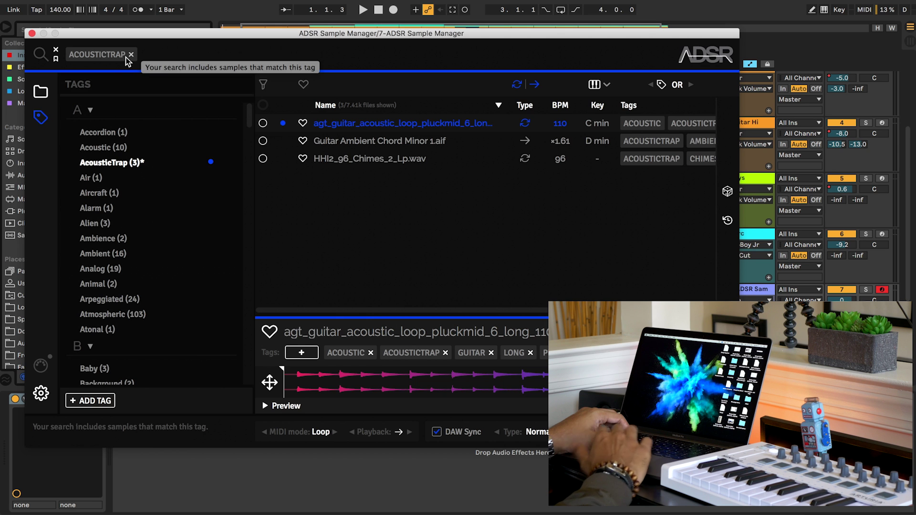
left_click(136, 55)
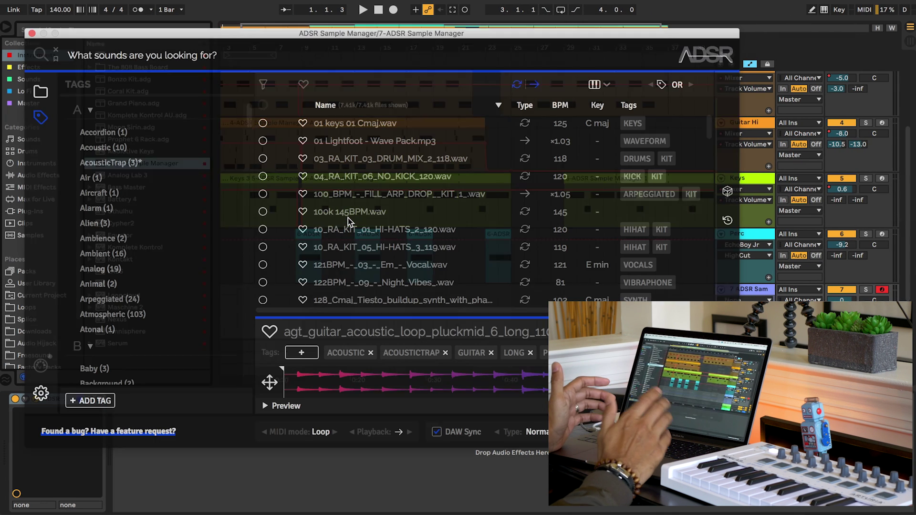
Step: Filter by the AcousticTrap tag and save the current search as a named custom search
left_click(130, 164)
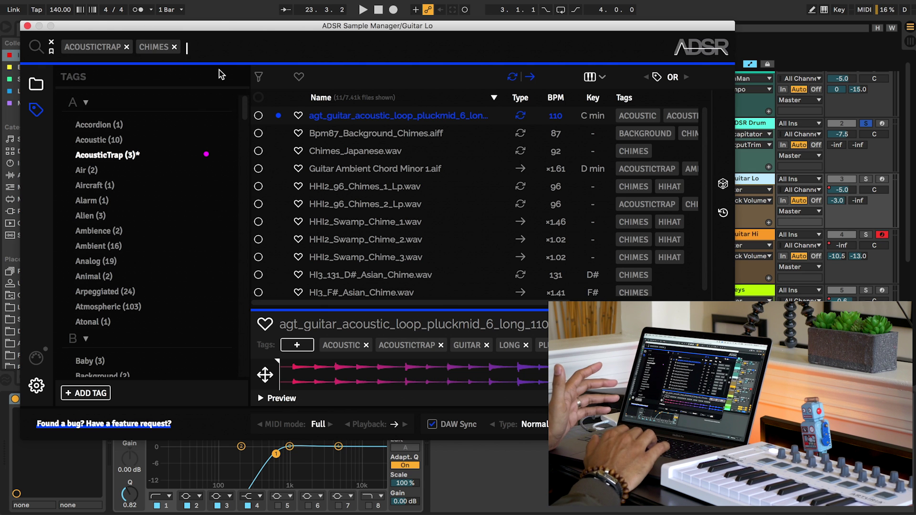
left_click(51, 51)
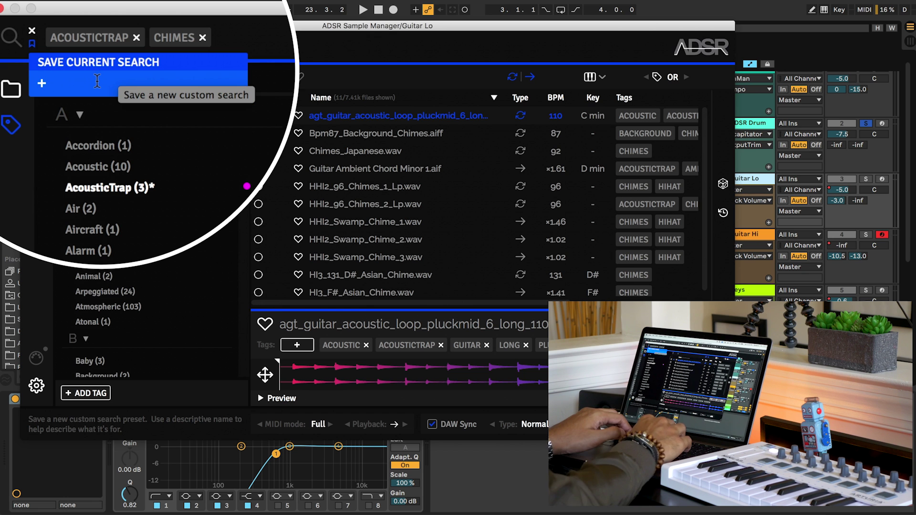
key("Return")
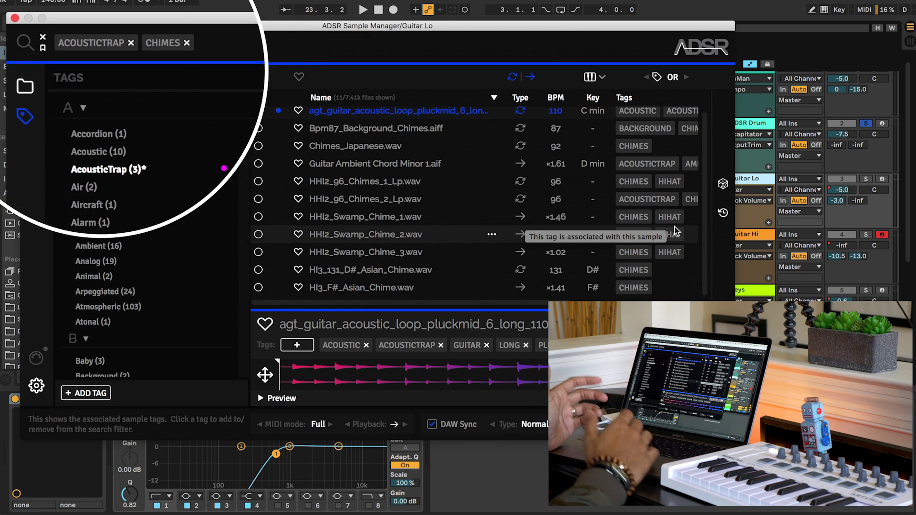
Step: Show the recently used files and load a random sample from the library
left_click(723, 212)
scroll(396, 162, "down", 8)
left_click(723, 187)
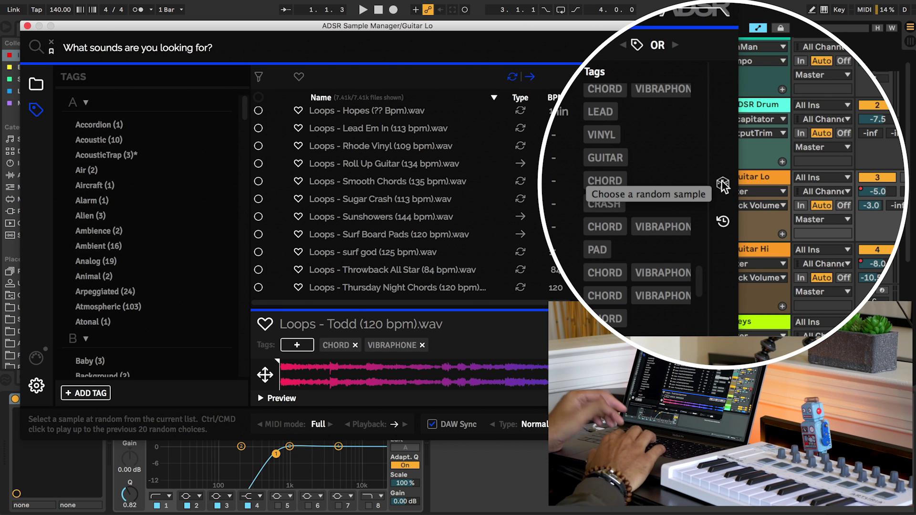
Step: Load seven more random samples in a row from the whole library
left_click(723, 186)
left_click(723, 186)
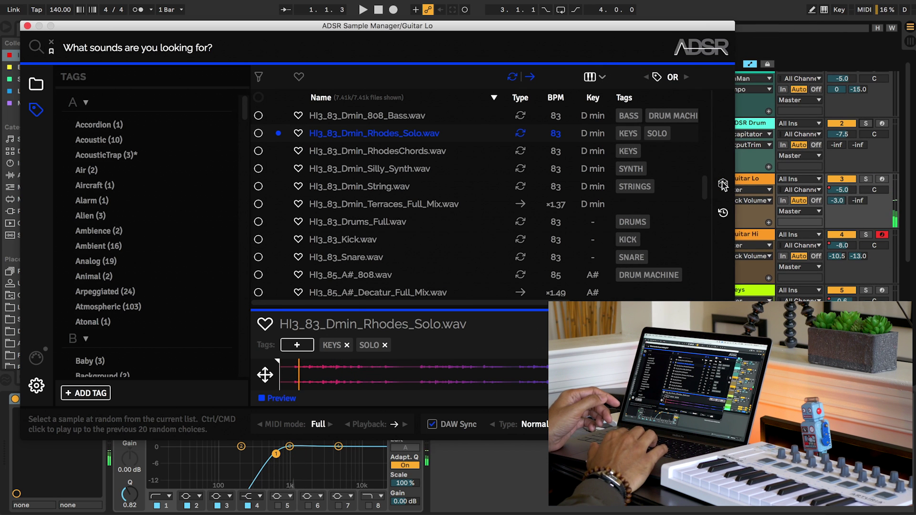
left_click(723, 186)
left_click(723, 186)
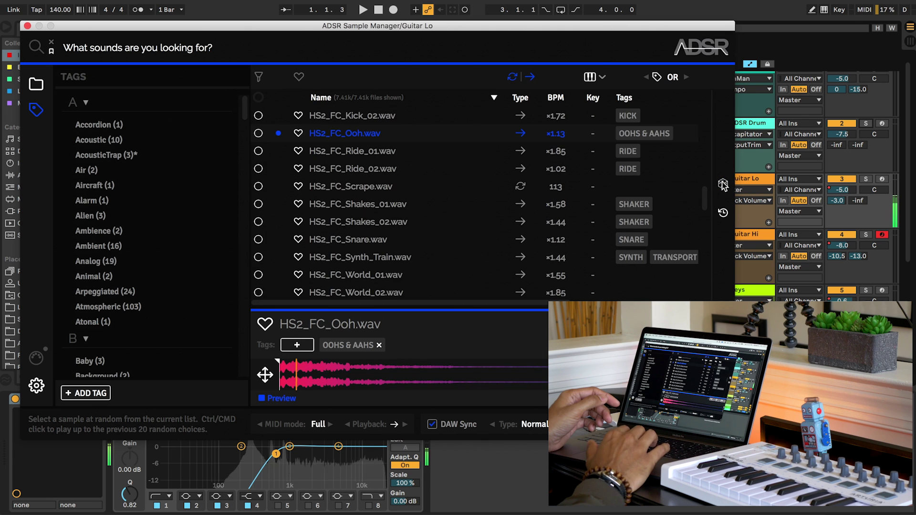
left_click(723, 186)
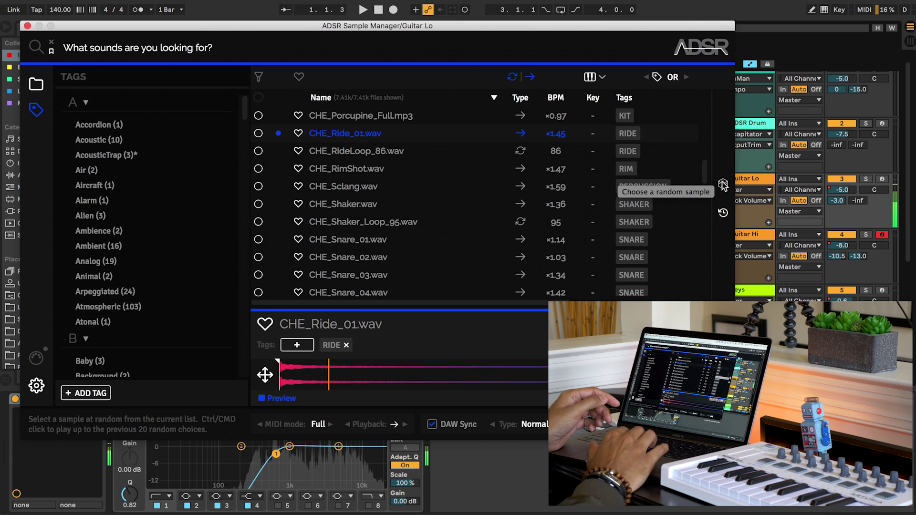
left_click(723, 187)
left_click(723, 186)
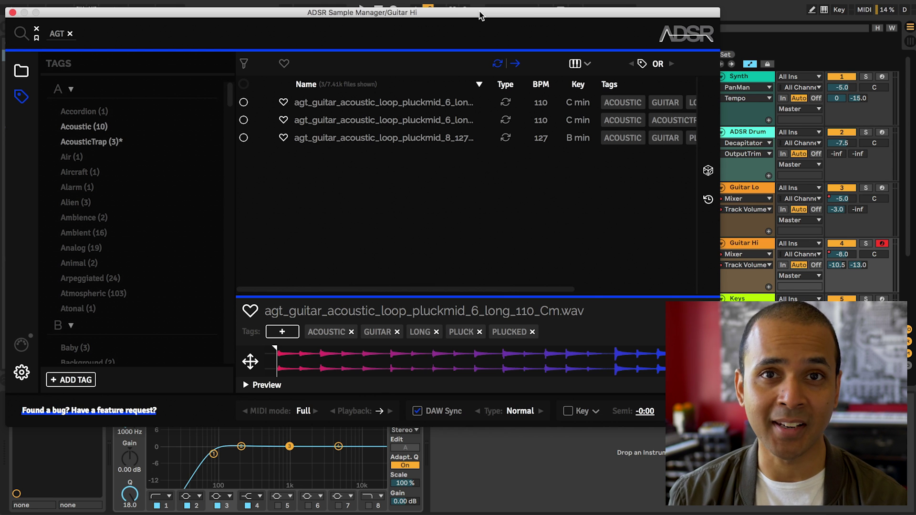
Step: Load the AcousticTrap-tagged pluckmid 6 loop, then switch back to the first loop
left_click(363, 120)
left_click(439, 103)
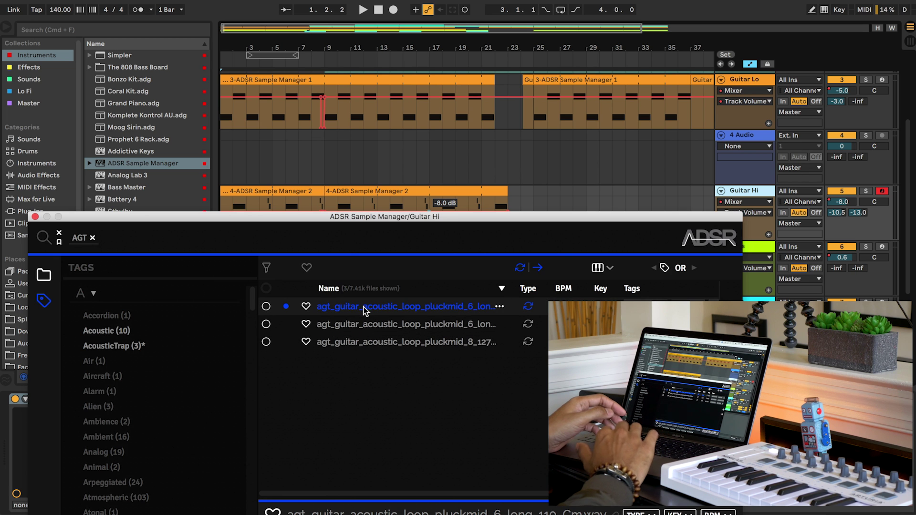
left_click_drag(366, 306, 320, 164)
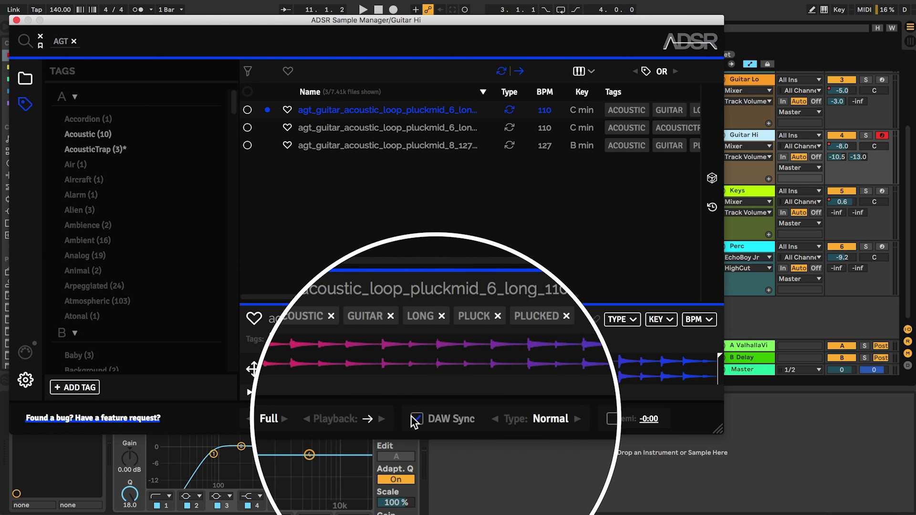
key("space")
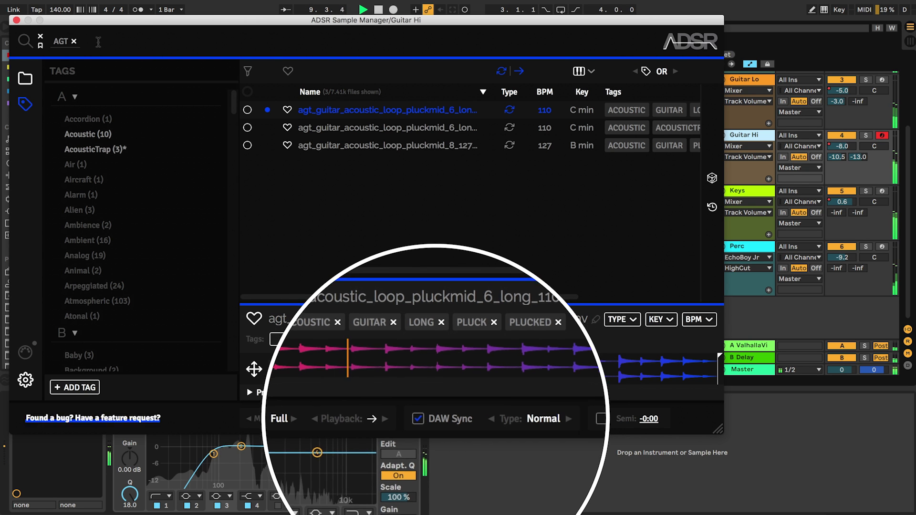
left_click_drag(61, 22, 58, 51)
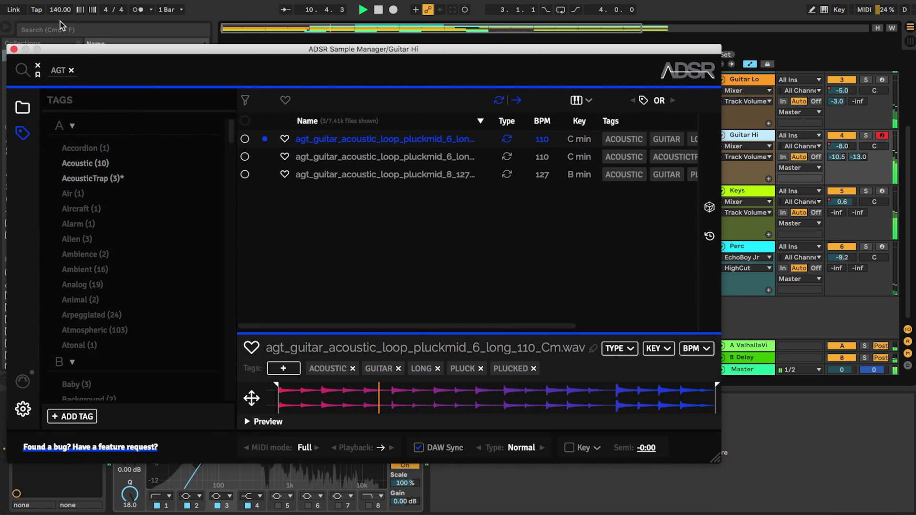
left_click_drag(74, 14, 74, 13)
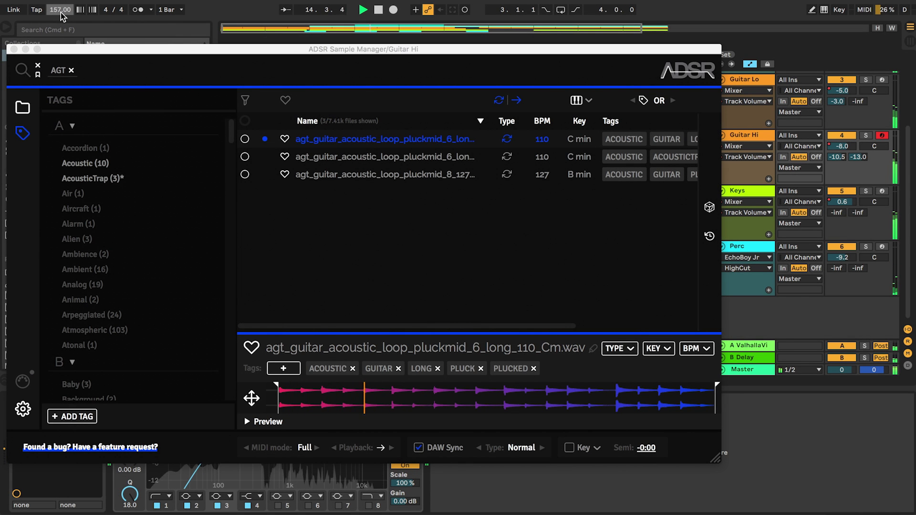
left_click(61, 13)
type("140")
key("Return")
key("space")
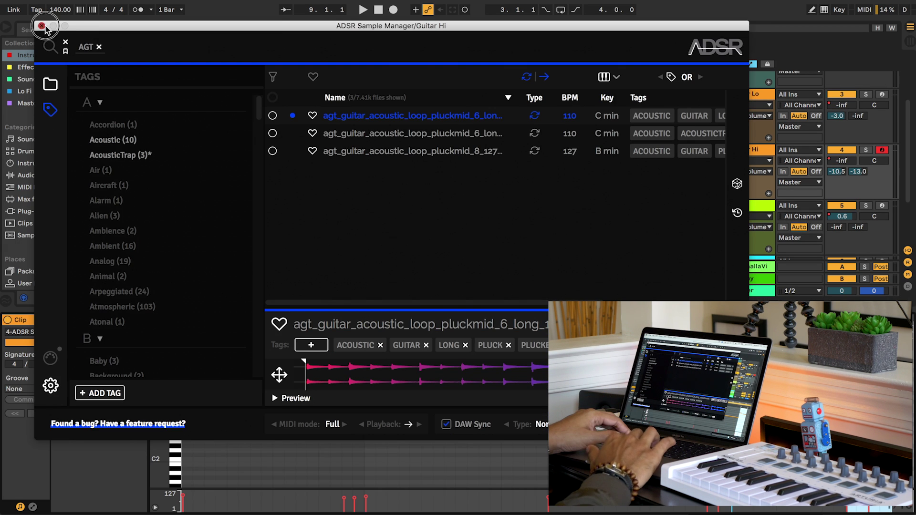
Step: Close the window and play then stop the arrangement. Reopen the window and pick the third guitar loop
left_click(42, 26)
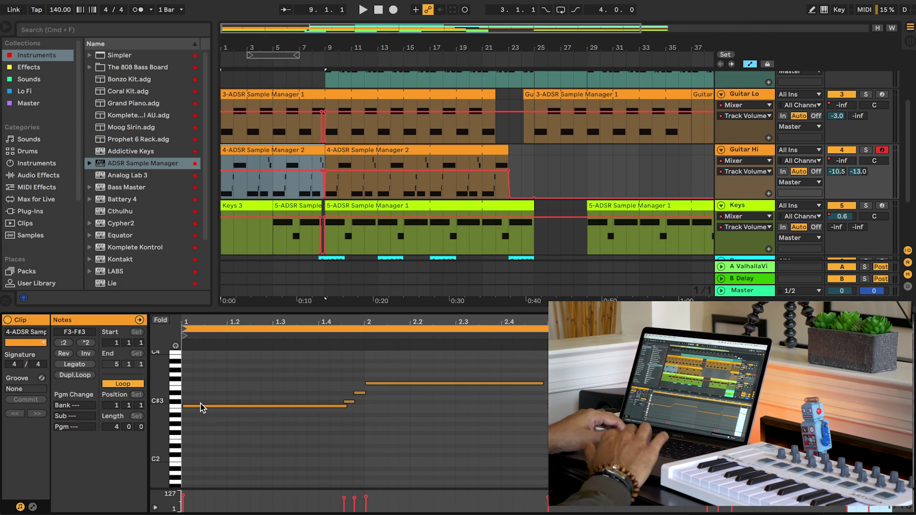
key("space")
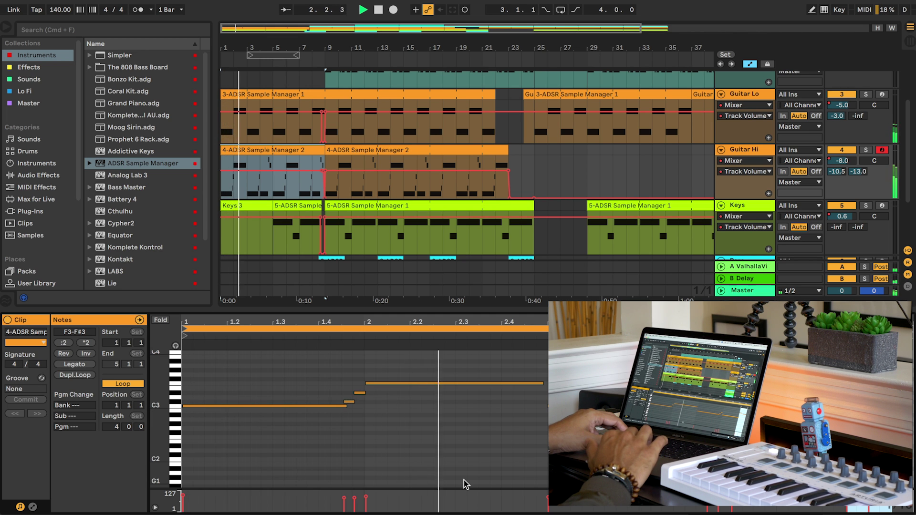
key("space")
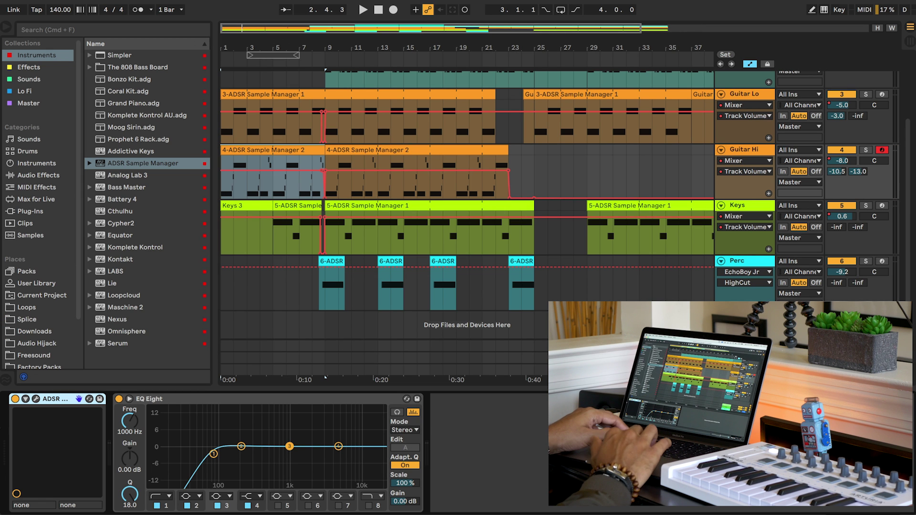
left_click(37, 400)
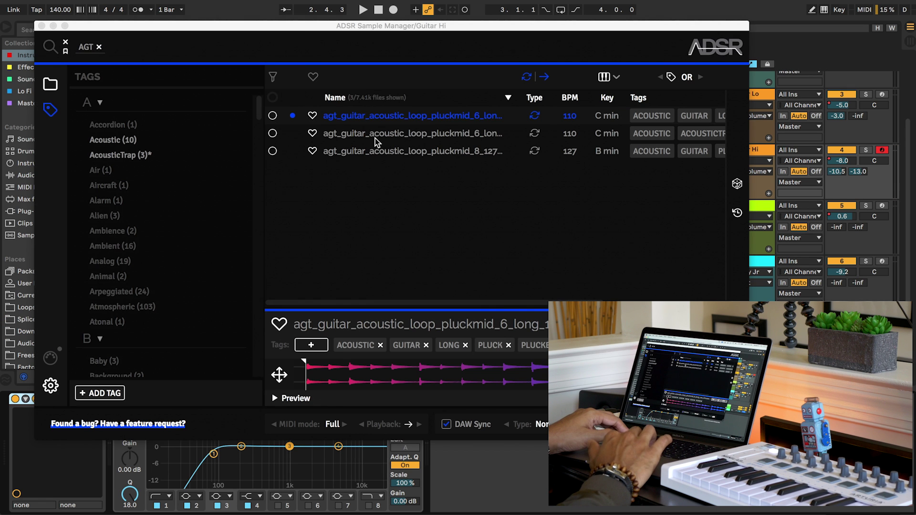
left_click(363, 151)
Step: Open the first Guitar Hi clip, stop playback, and reopen the Guitar Hi sample manager
key("super+alt+p")
left_click(258, 152)
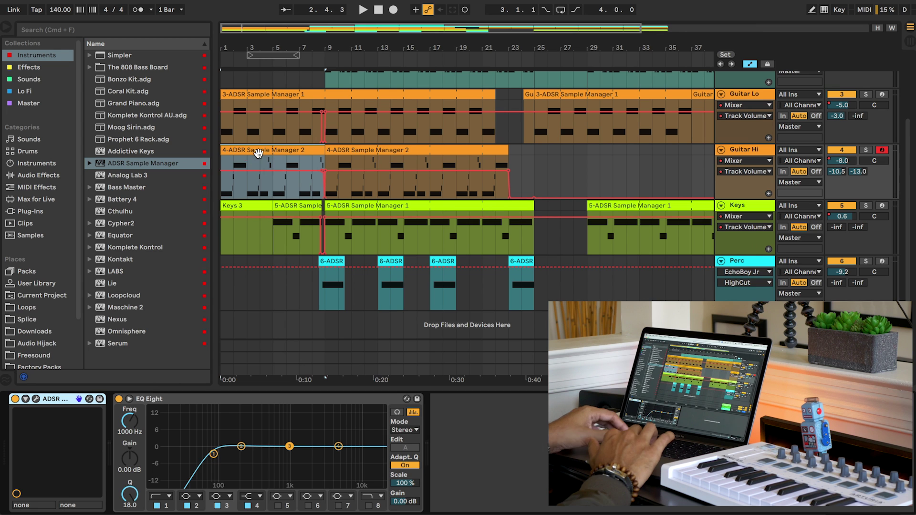
double_click(260, 152)
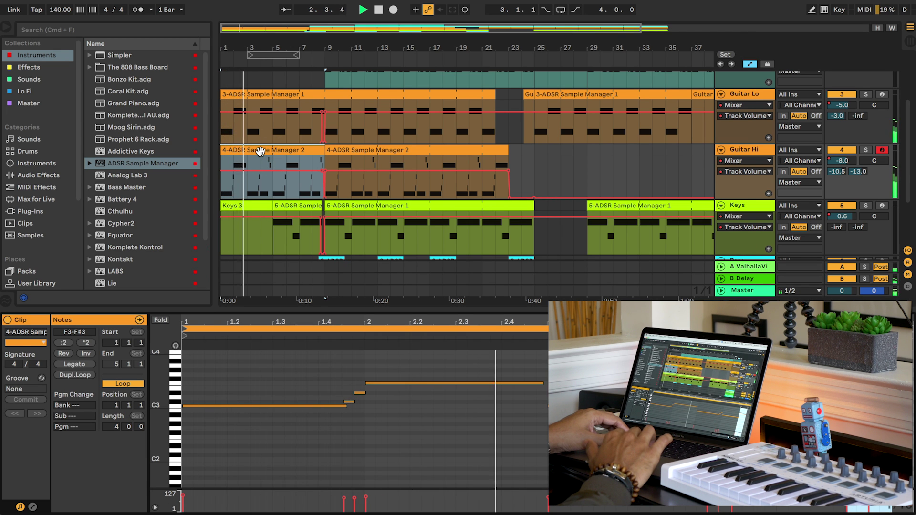
key("space")
key("super+alt+p")
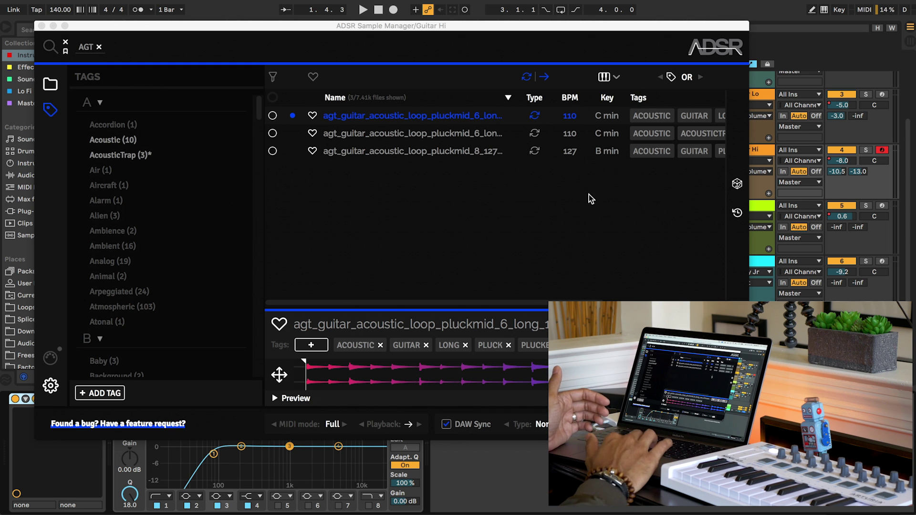
Step: Solo Guitar Hi, start playback, and transpose the guitar loop to key D
left_click(866, 150)
key("space")
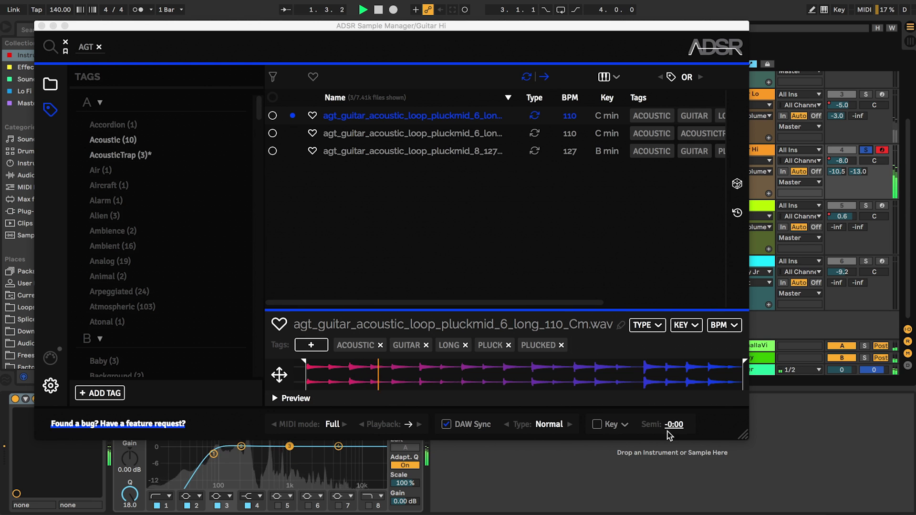
left_click(600, 428)
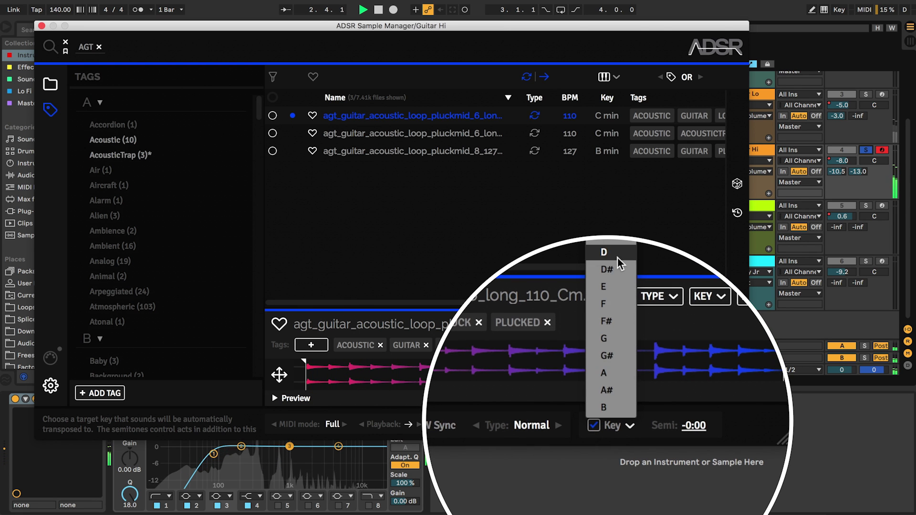
left_click(616, 298)
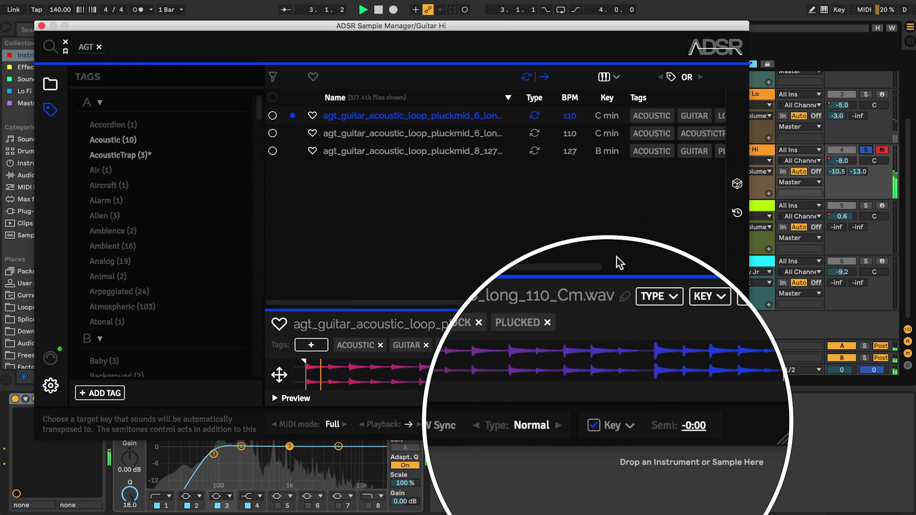
Step: Reopen the key list, replay, and raise the sample's pitch to +1:31
left_click(631, 426)
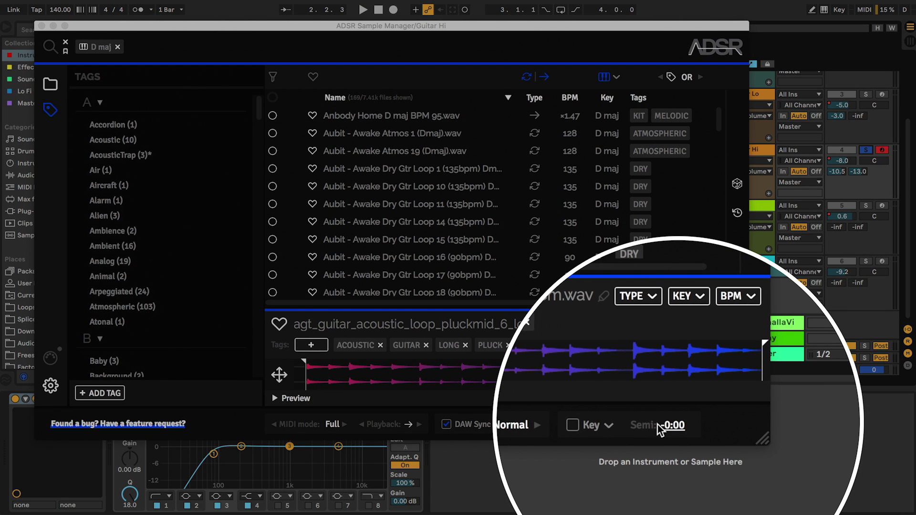
key("space")
left_click_drag(671, 430, 673, 397)
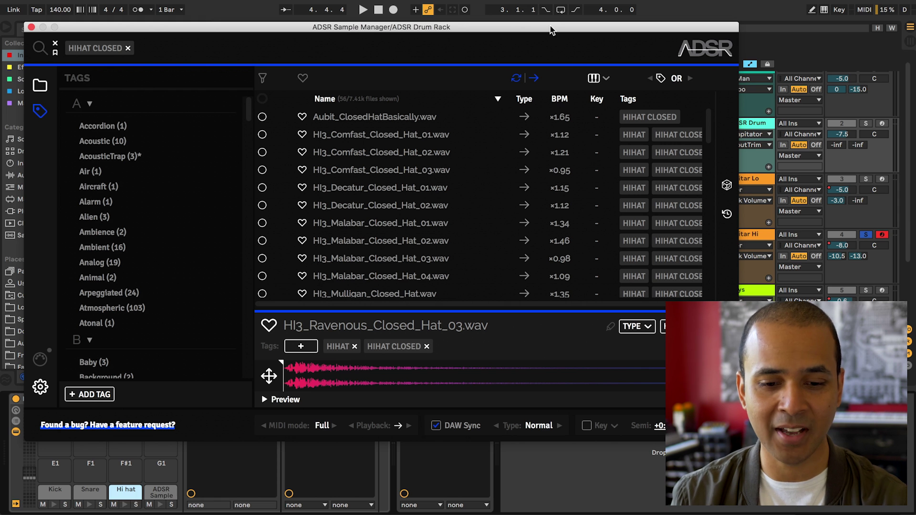
Step: Solo the ADSR Drum track and raise the Ravenous closed hi-hat's pitch to -0:11
left_click(866, 124)
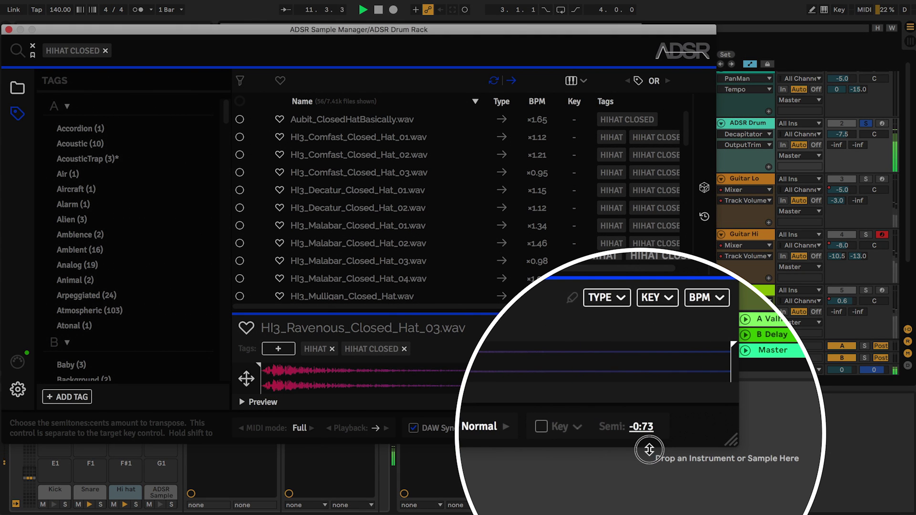
left_click_drag(649, 449, 650, 429)
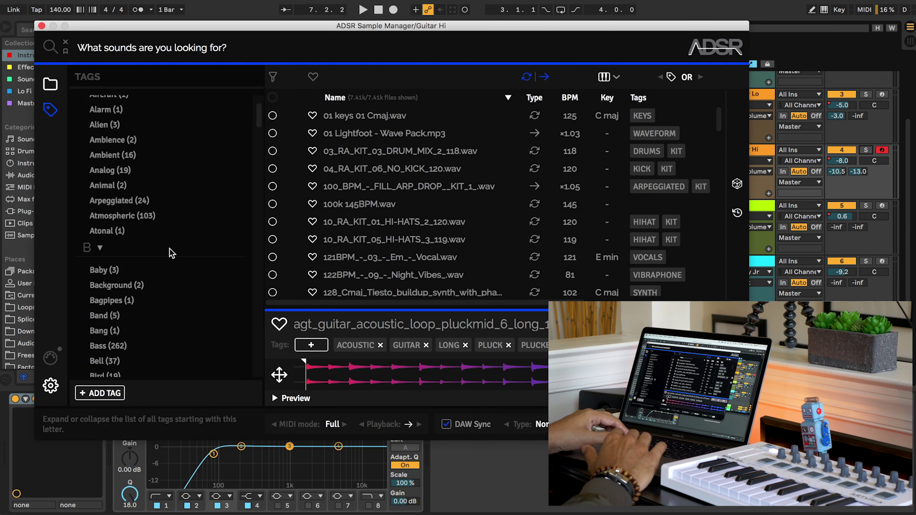
Step: Open the sample list's key filter dropdown before switching over to Splice
scroll(170, 248, "down", 3)
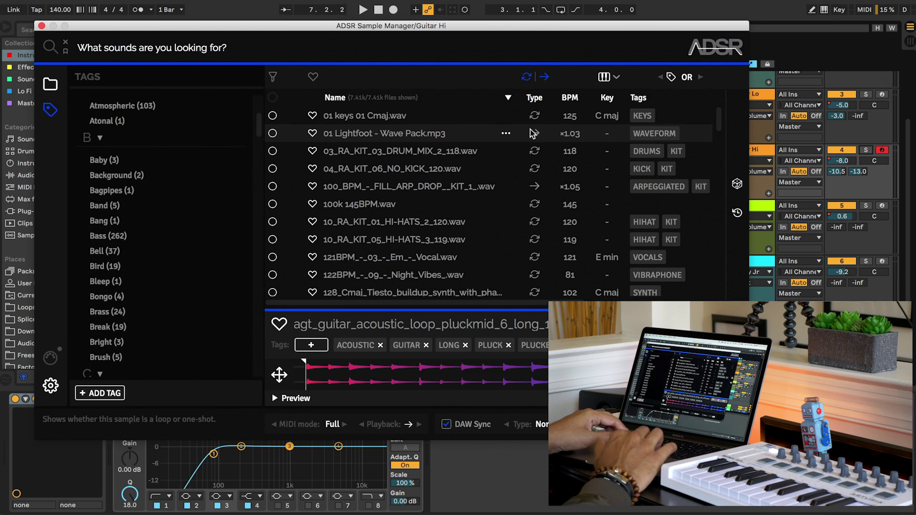
left_click(619, 65)
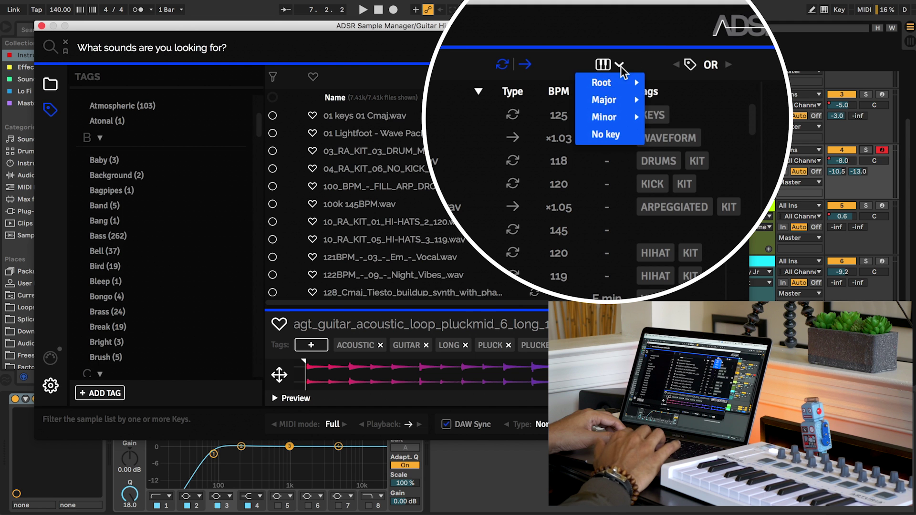
mouse_move(620, 99)
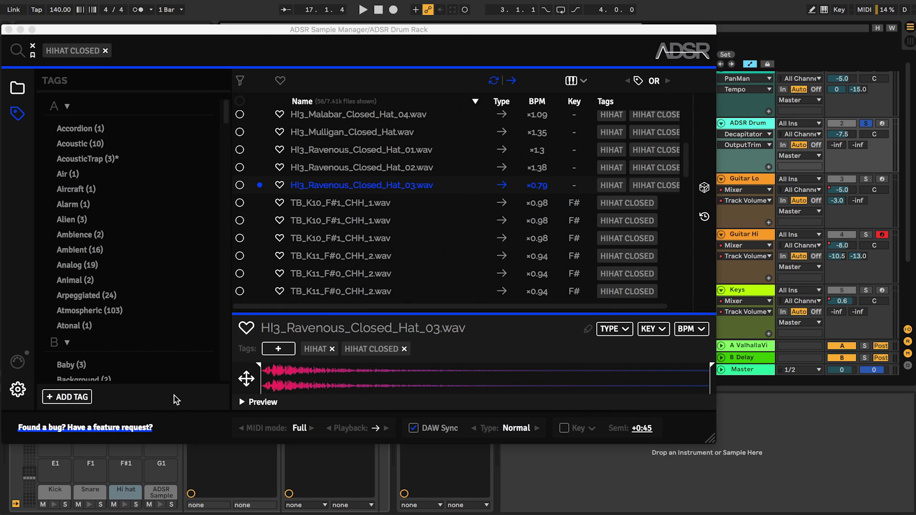
mouse_move(388, 509)
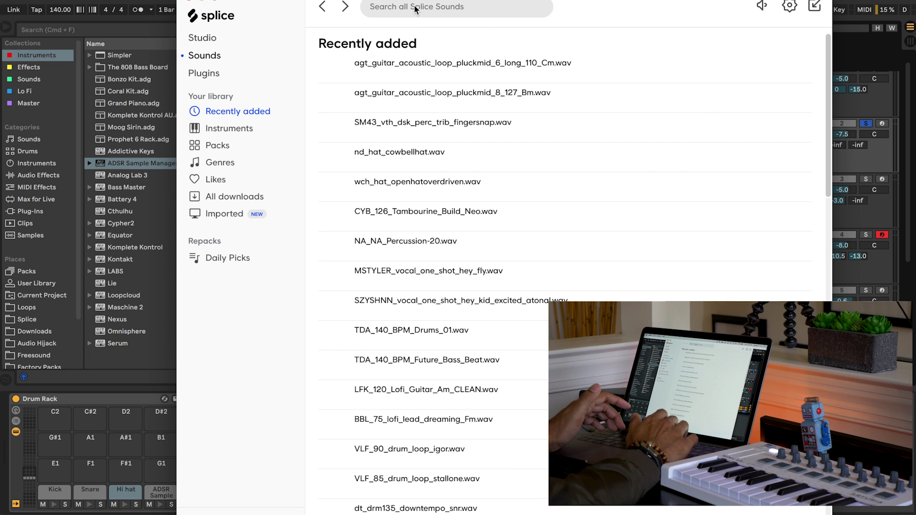
Step: Search Splice for 'hi hat' one-shots and download TAPECUT_hihat_one_shot_airhat.wav for 1 credit
left_click(415, 9)
type("hi hat")
key("Return")
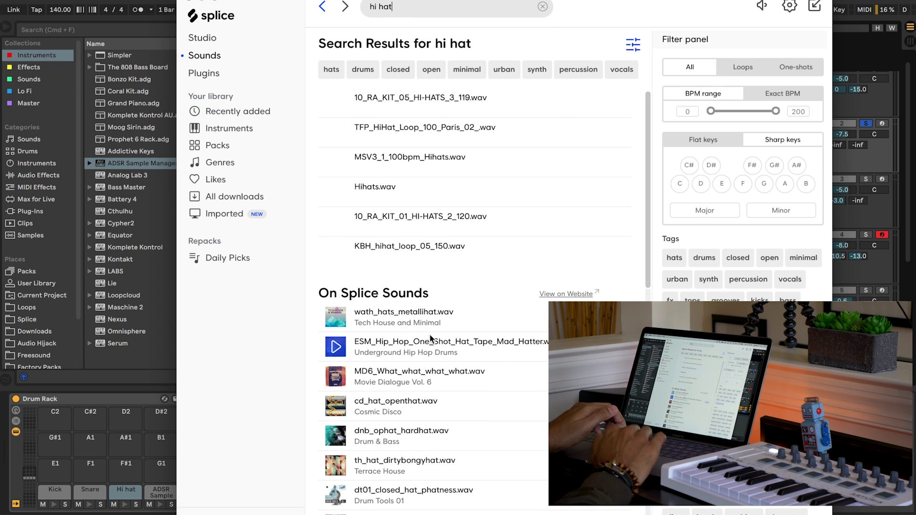
scroll(540, 264, "down", 5)
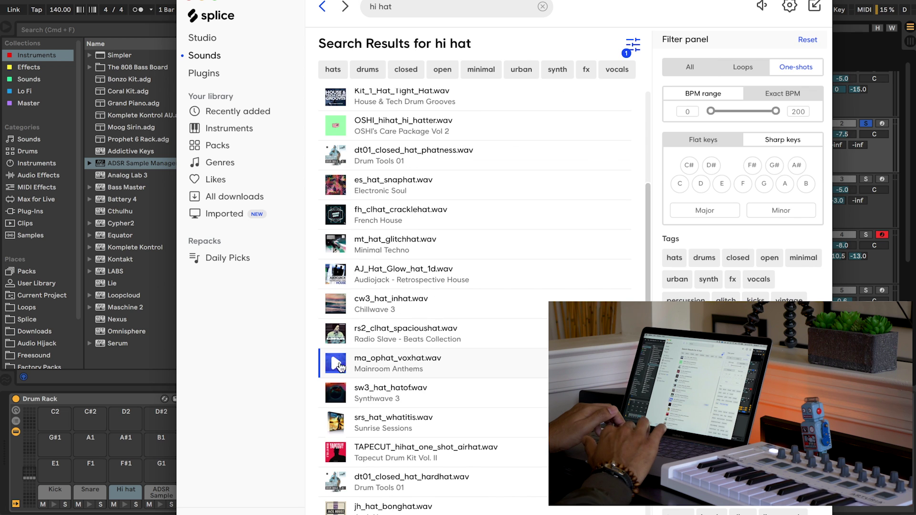
key("Down")
scroll(339, 213, "down", 5)
left_click(336, 207)
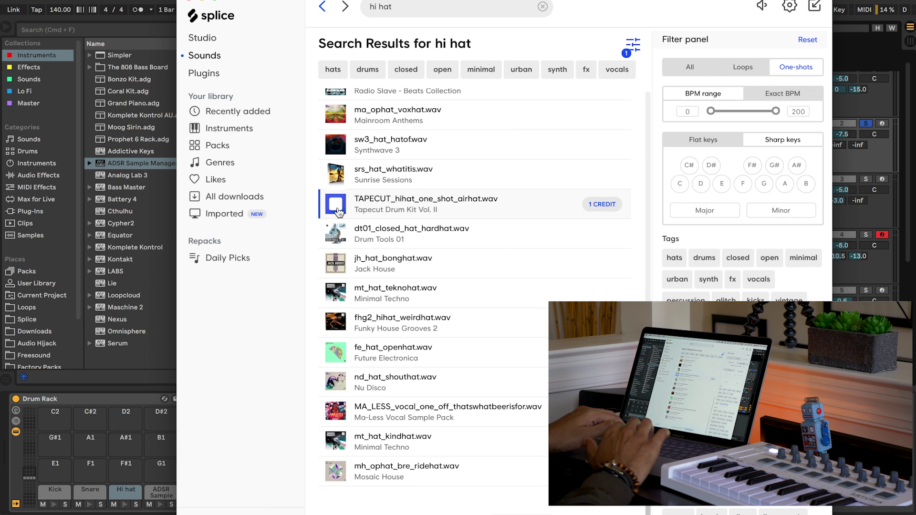
left_click(611, 205)
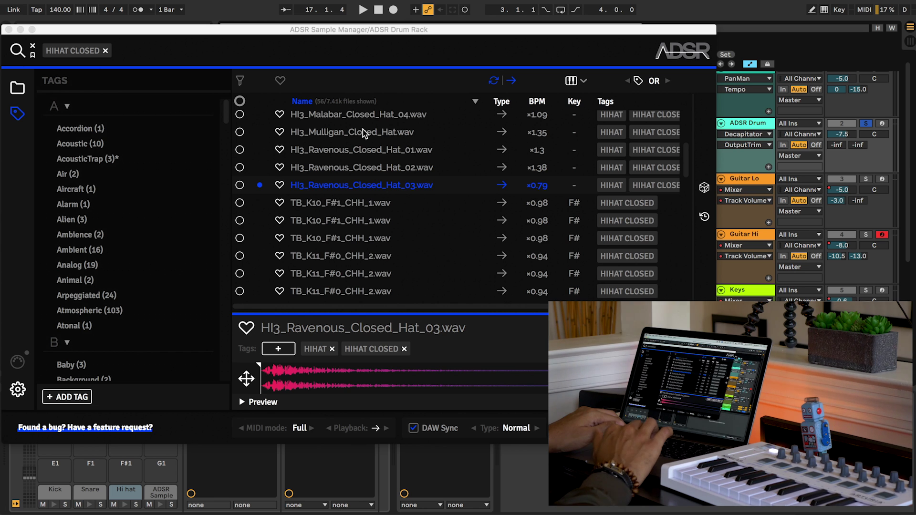
Step: Replace the closed hat with TAPECUT_hihat_one_shot_airhat.wav and play it back
left_click(90, 52)
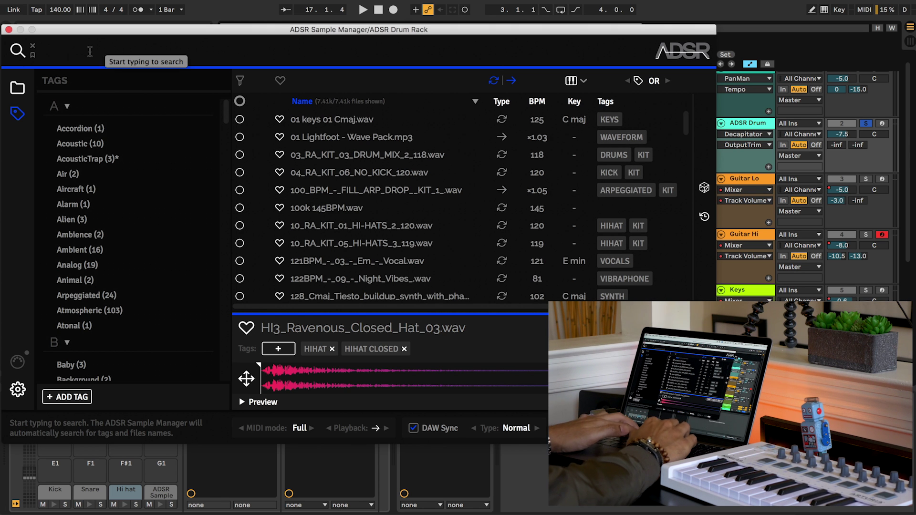
type("tapecu")
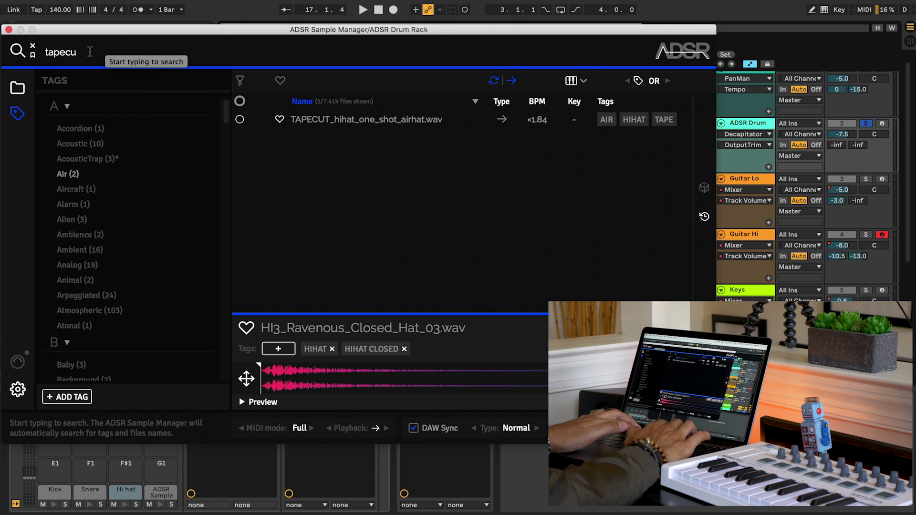
left_click(320, 124)
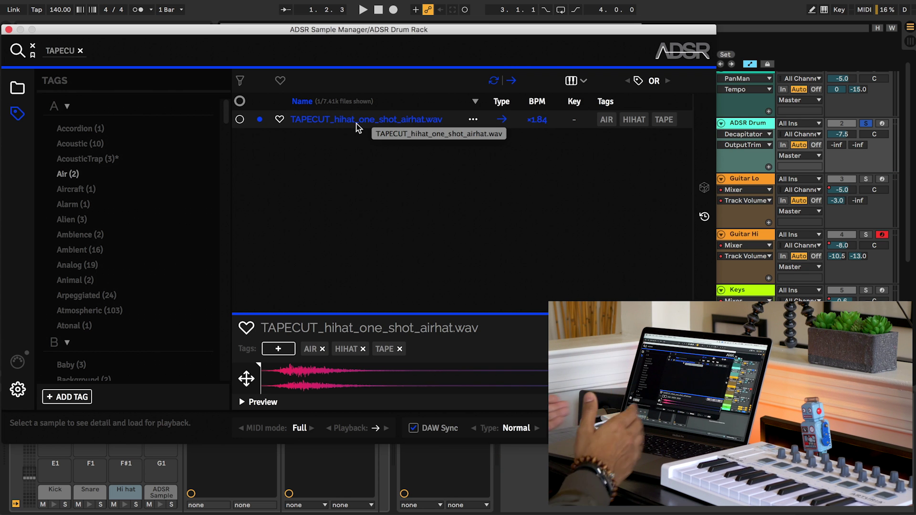
key("space")
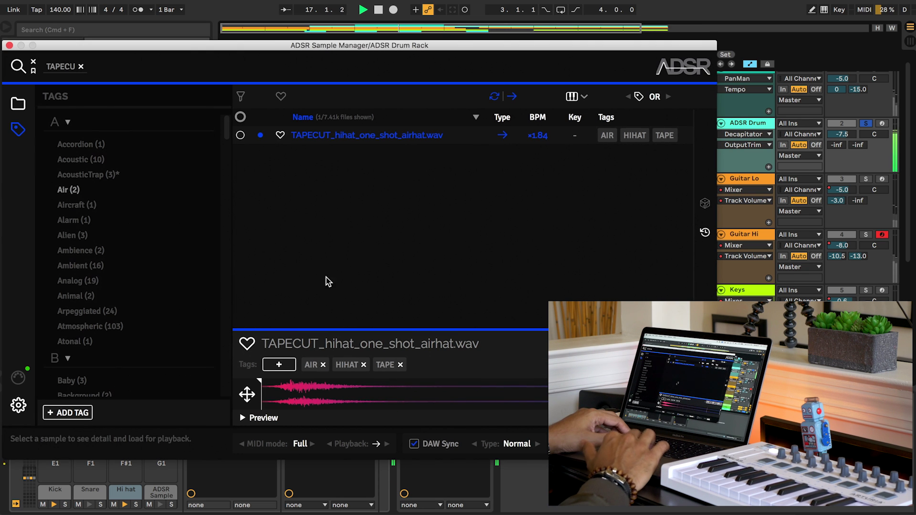
Step: Move the air hat's sample start point slightly later
left_click(261, 385)
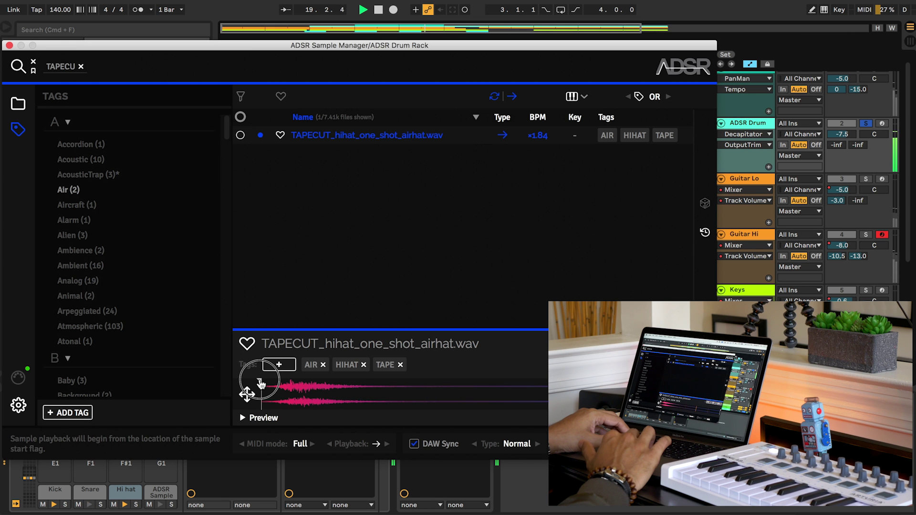
left_click_drag(261, 384, 287, 386)
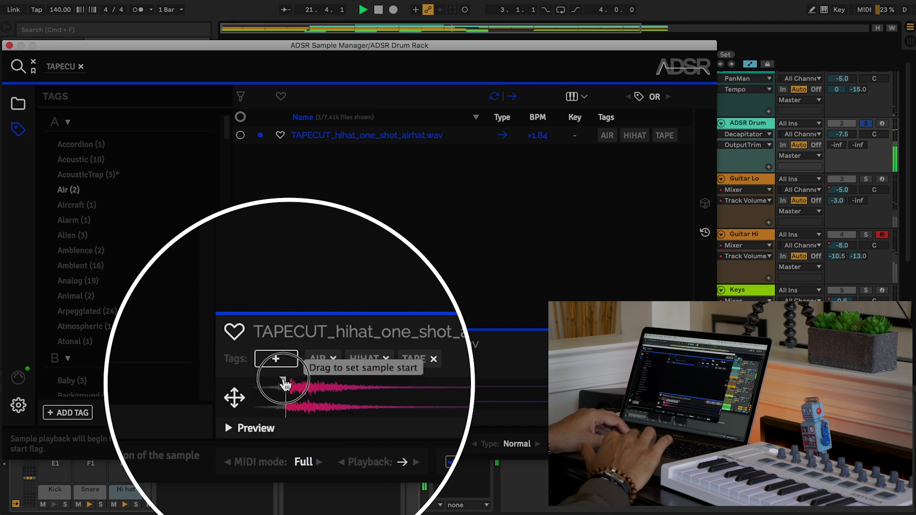
left_click(287, 385)
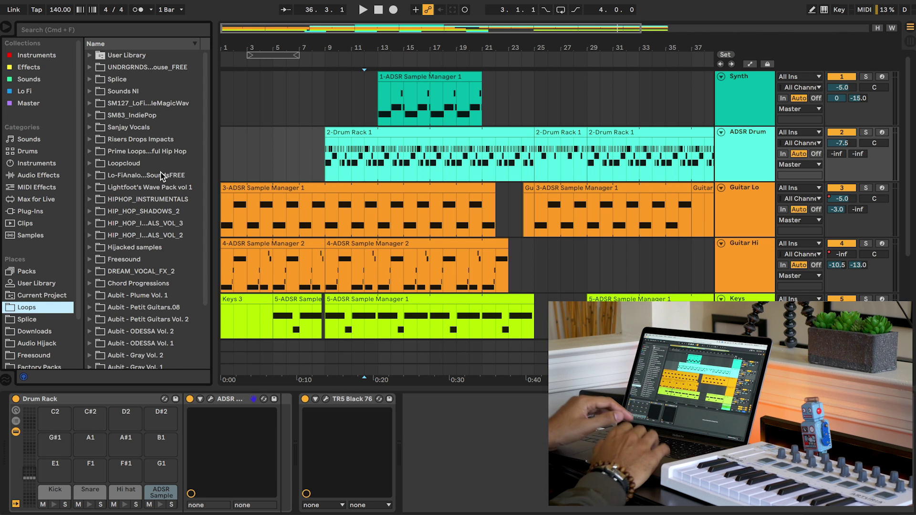
Step: Select the Drum Rack and inspect the Kick, Snare, Hi hat and ADSR Sample pad chains
left_click(89, 402)
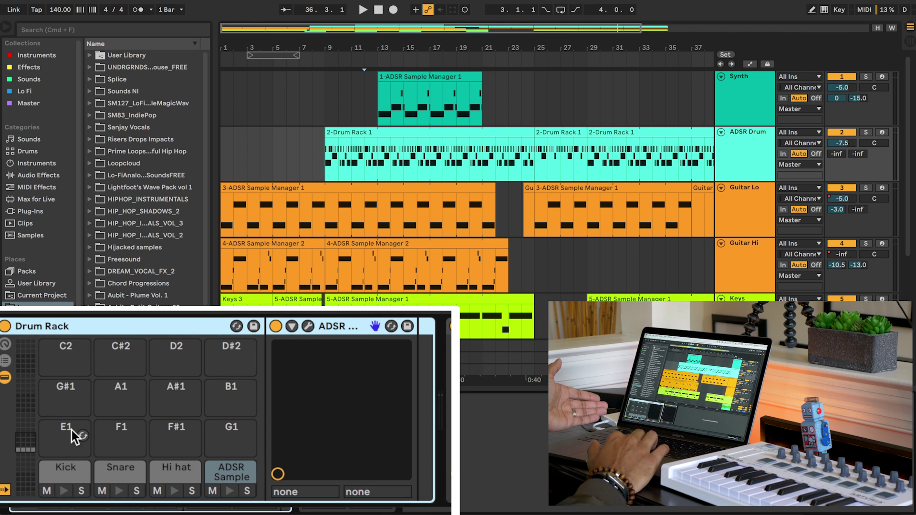
left_click(59, 462)
left_click(112, 477)
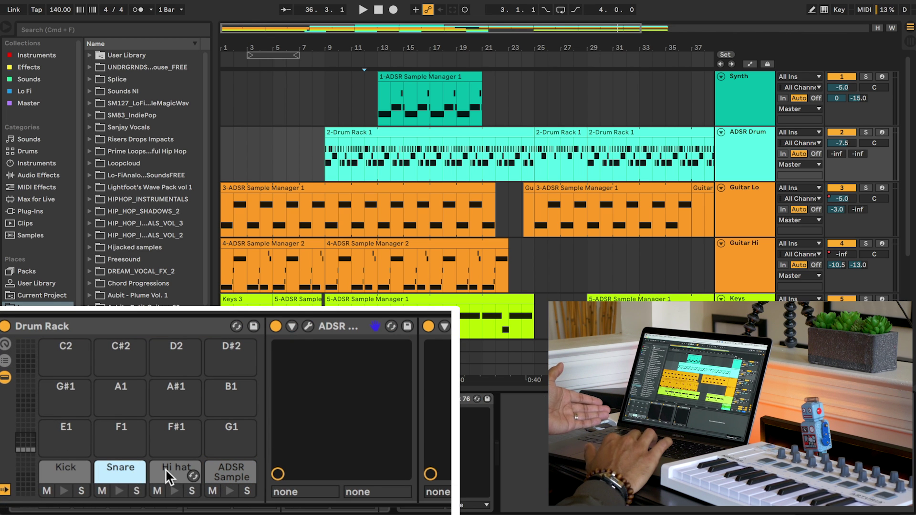
left_click(165, 470)
left_click(229, 470)
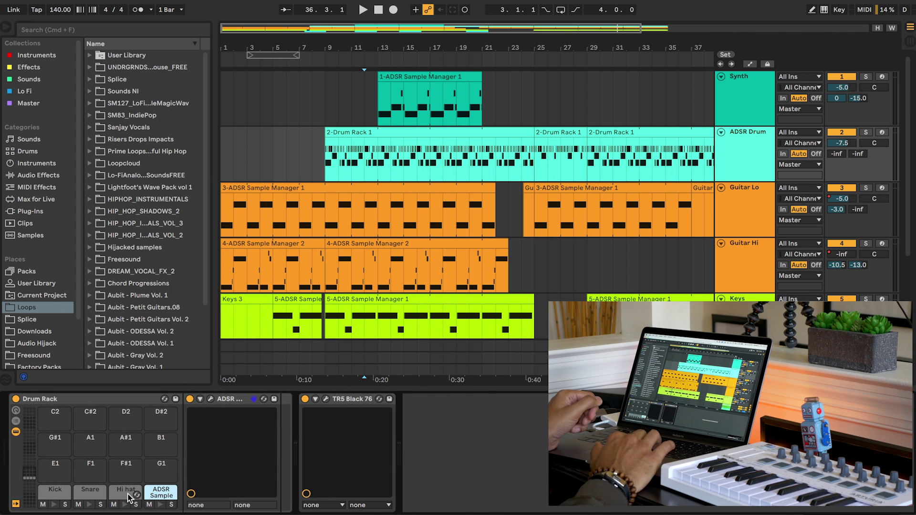
Step: Open the Snare pad's ADSR Sample Manager, start playback and solo the ADSR Drum track
left_click(90, 490)
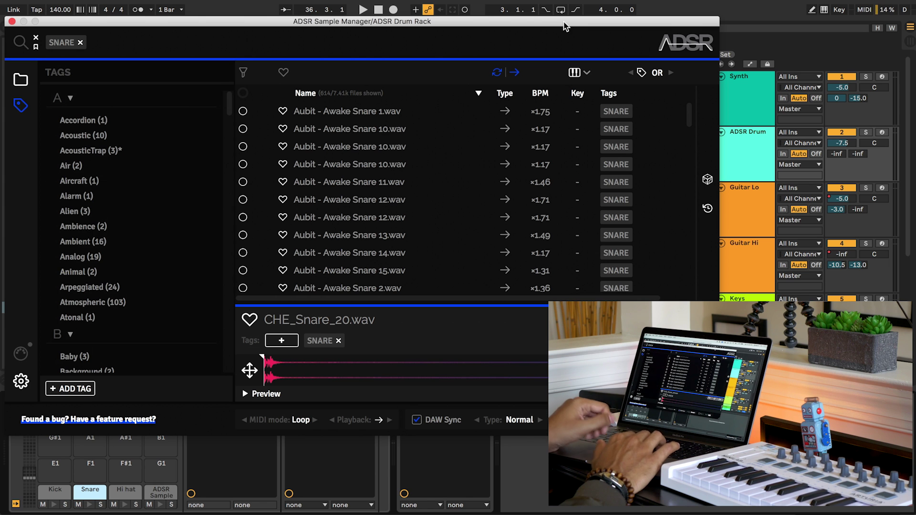
key("space")
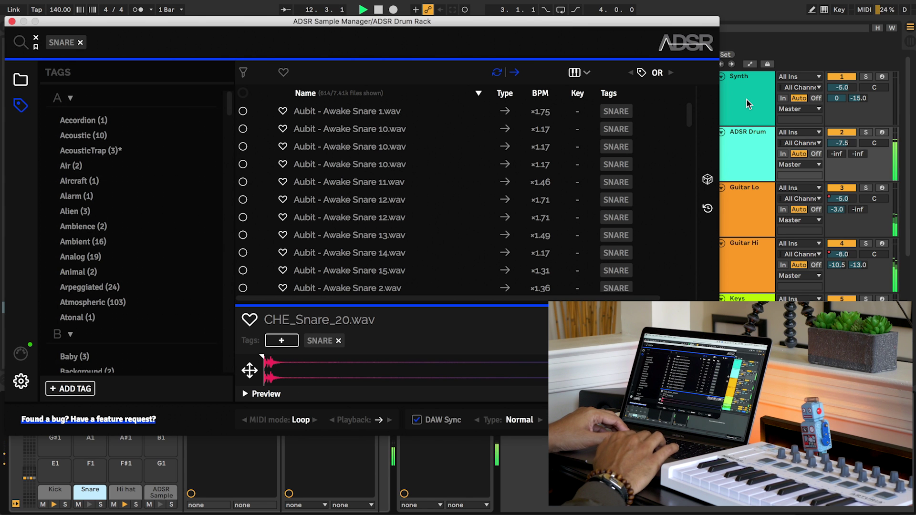
left_click(866, 133)
scroll(437, 196, "down", 15)
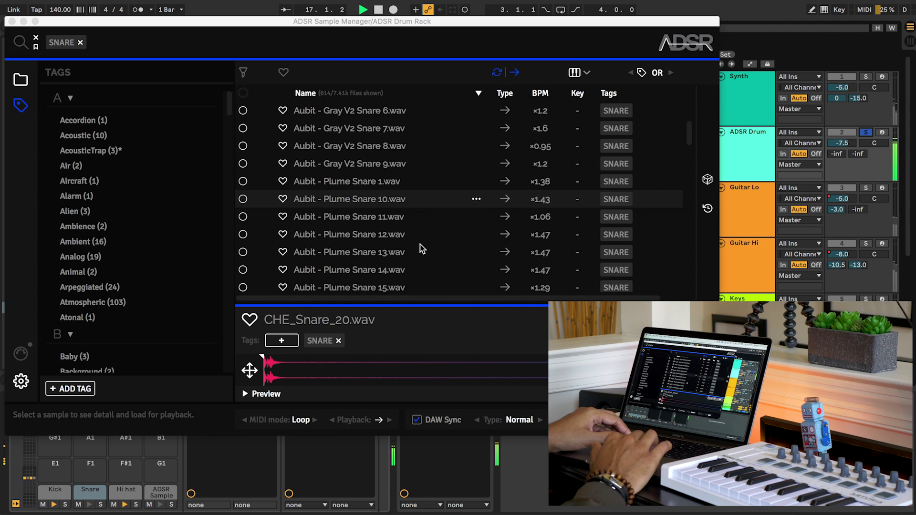
Step: Audition Plume Snare 13, AVB_Carriage_Sticky_Snare and AVB_Snare_01, then load HHI2_Broken_Snare_2.wav
left_click(421, 247)
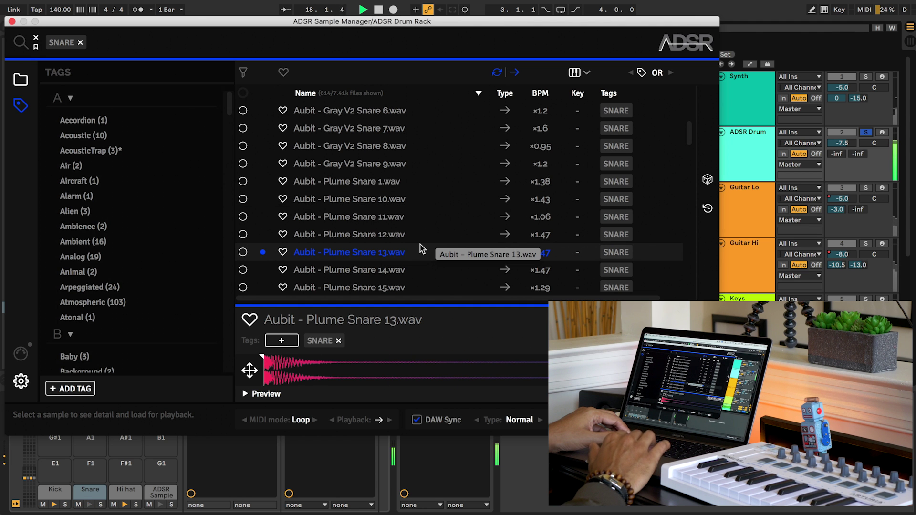
scroll(420, 244, "down", 10)
left_click(421, 245)
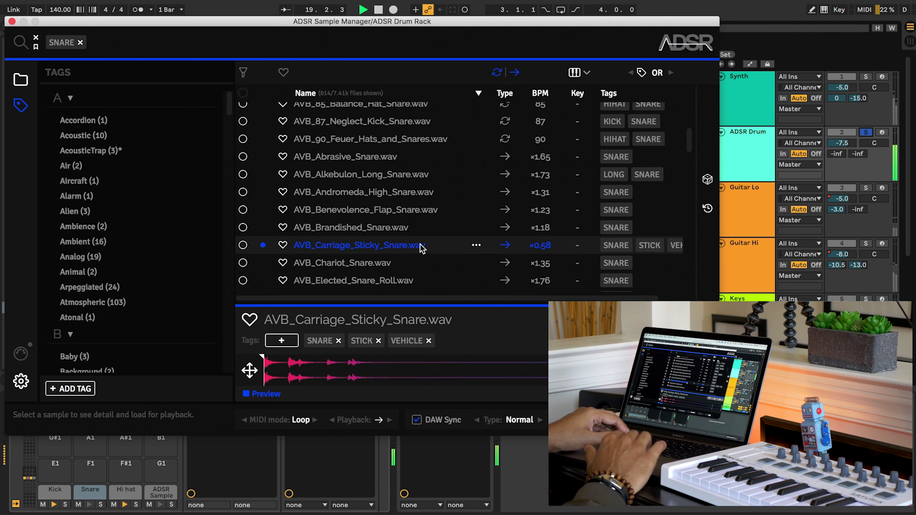
scroll(421, 247, "down", 5)
left_click(420, 246)
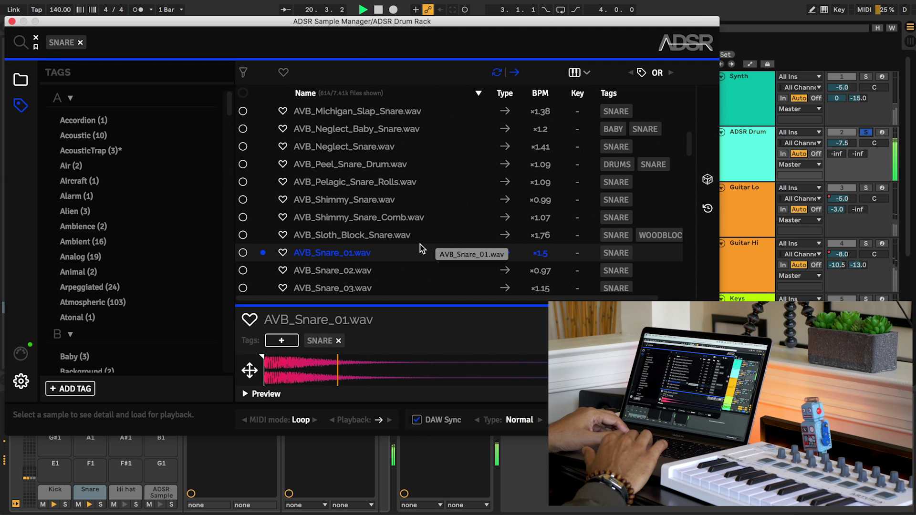
scroll(420, 245, "down", 10)
left_click(414, 261)
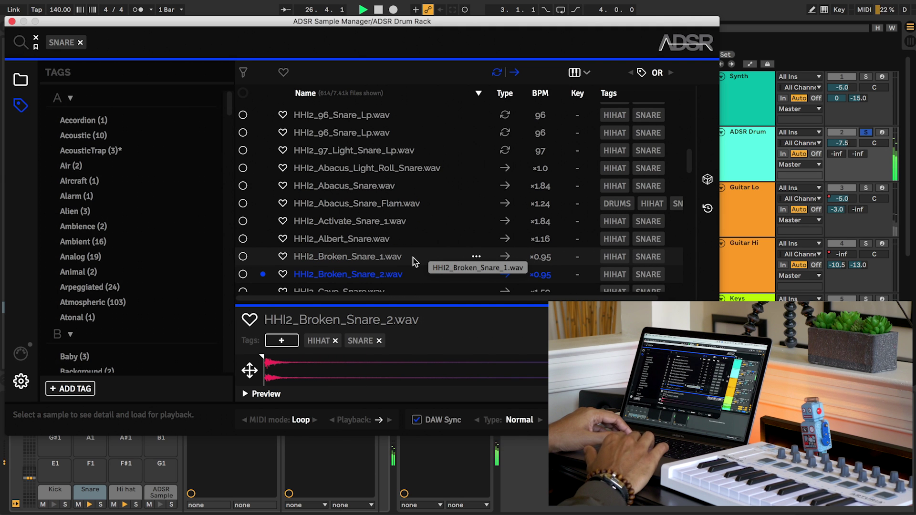